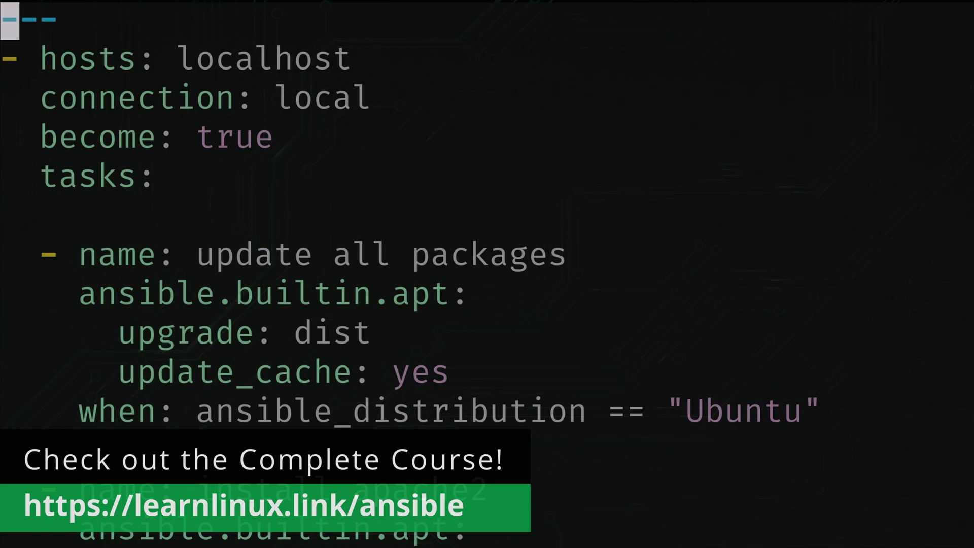
Run git status to see which files have uncommitted changes
key("Return")
type("a")
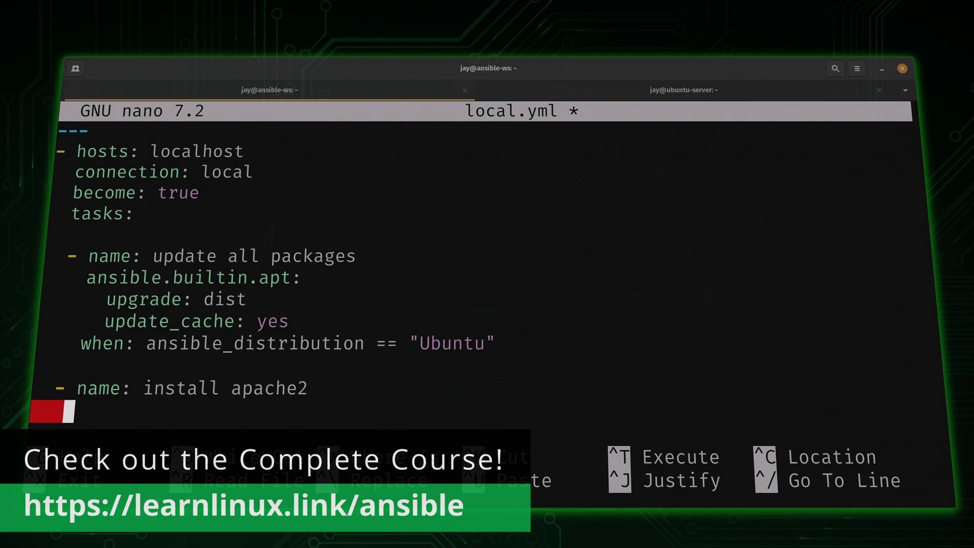
type("ns")
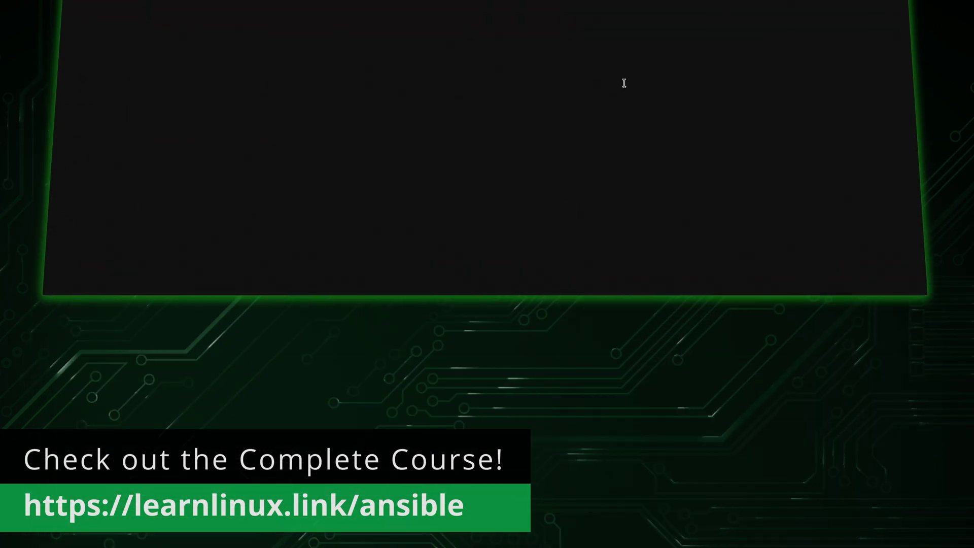
type("ansible-")
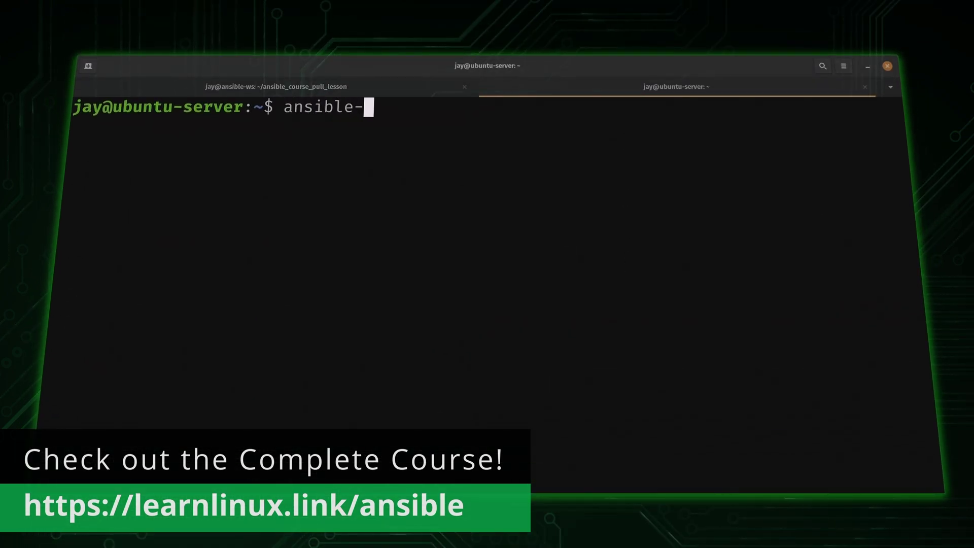
type("pull --")
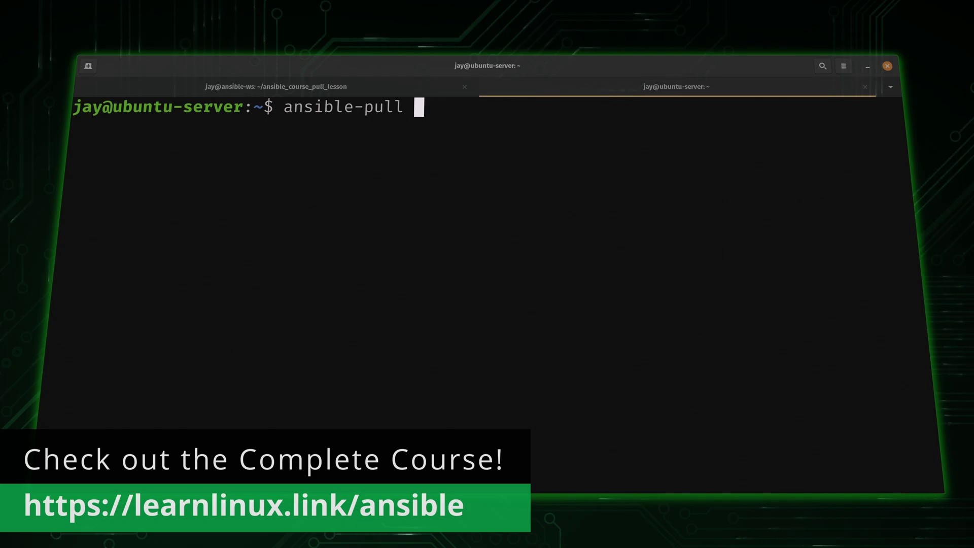
type("ask-beco")
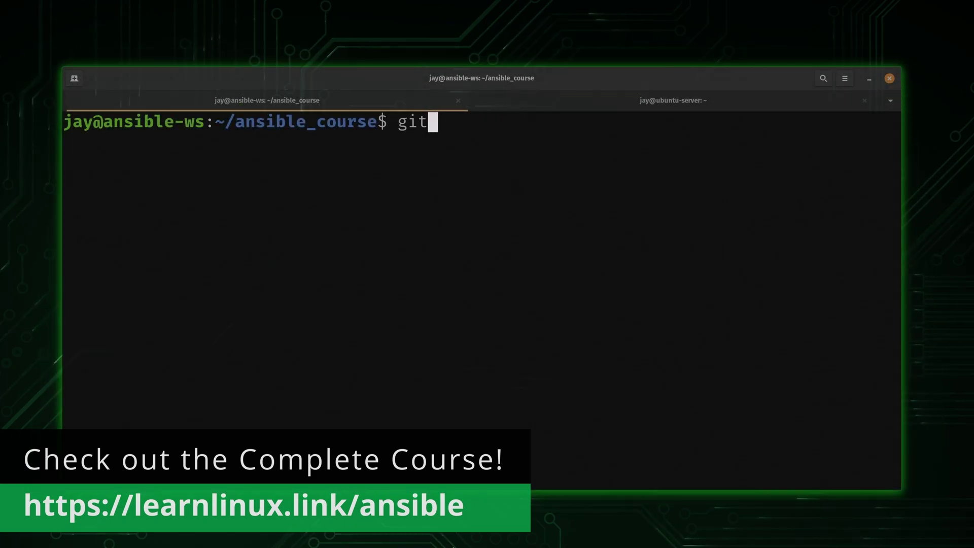
type("status")
key("Return")
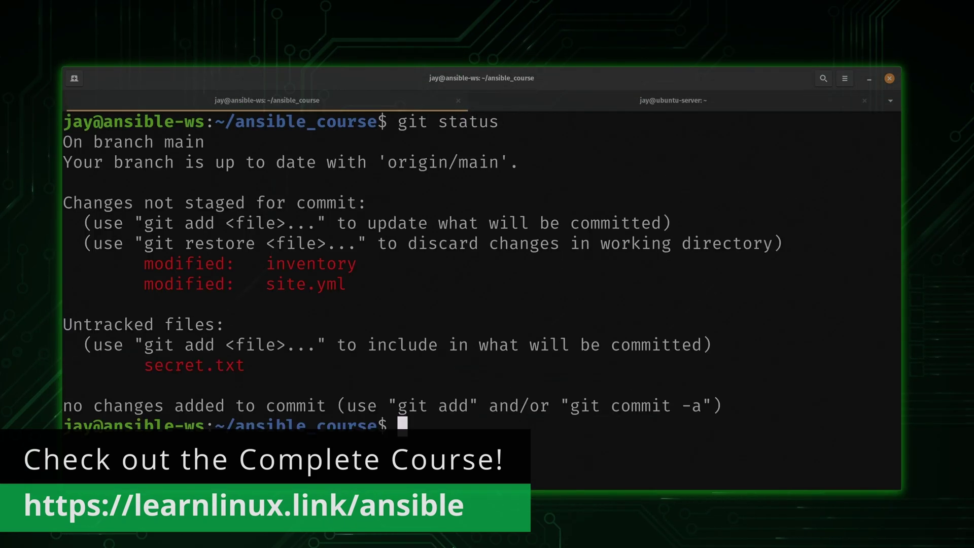
Discard the uncommitted changes to inventory and site.yml with git checkout
type("git checkout inventory")
key("Return")
type("git checkout site.yml")
key("Return")
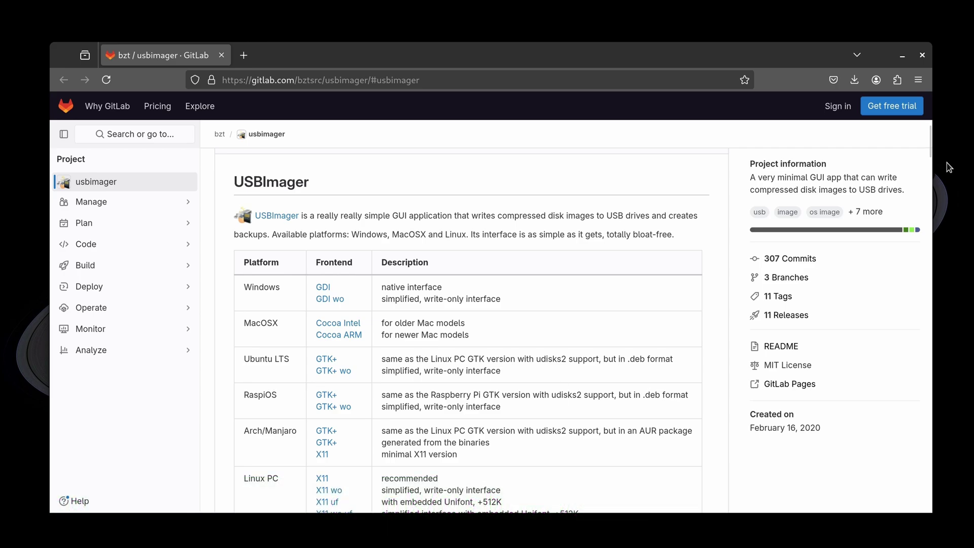
Download the Ubuntu LTS GTK+ usbimager_1.0.10-amd64.deb package and show it in its downloads folder
mouse_move(930, 151)
left_mouse_down()
mouse_move(936, 176)
mouse_move(939, 154)
left_mouse_up()
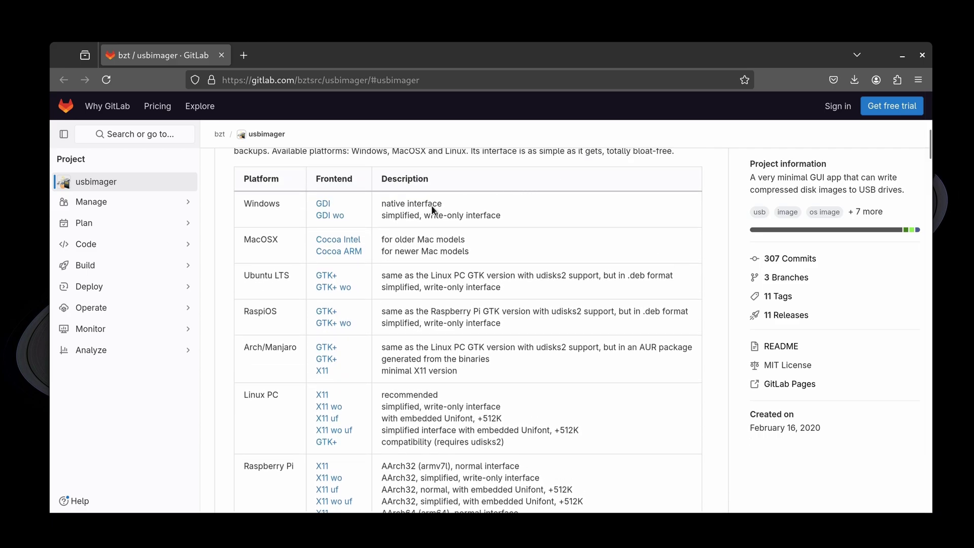
left_click(323, 275)
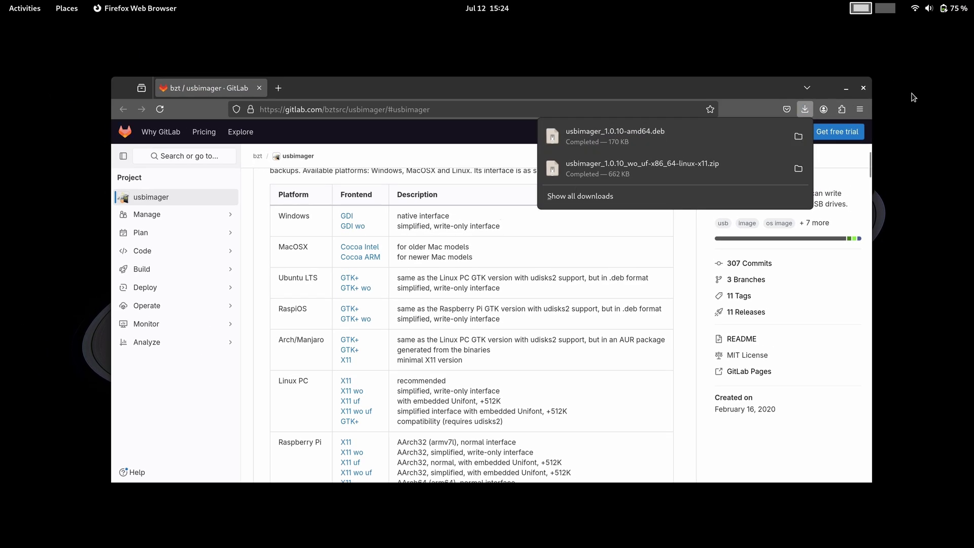
left_click(799, 137)
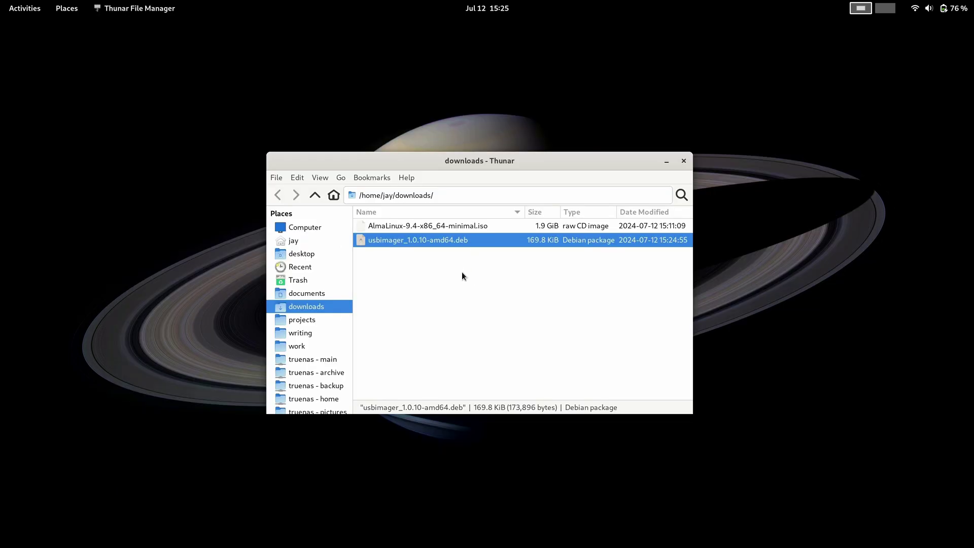
Launch a Terminal window and centre it on the screen
left_click(462, 272)
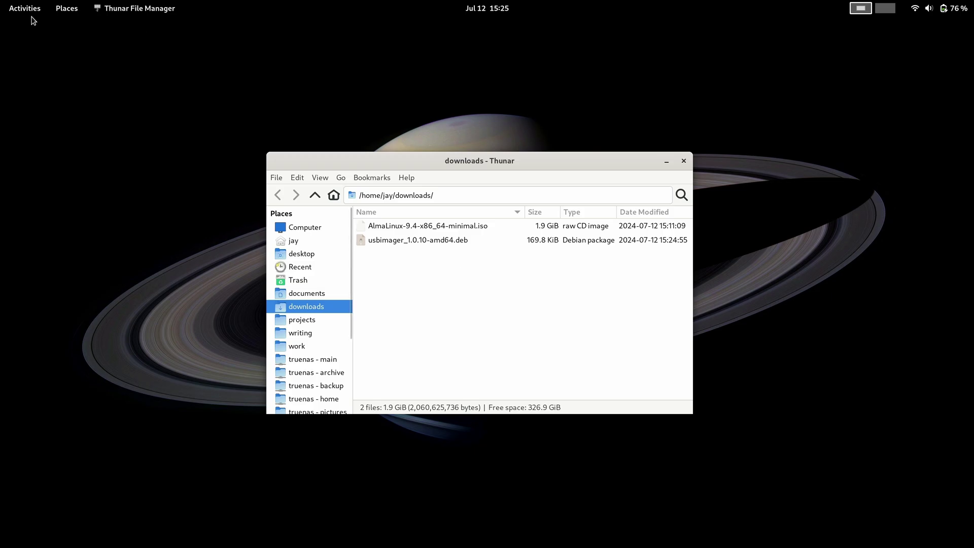
mouse_move(2, 11)
type("ter")
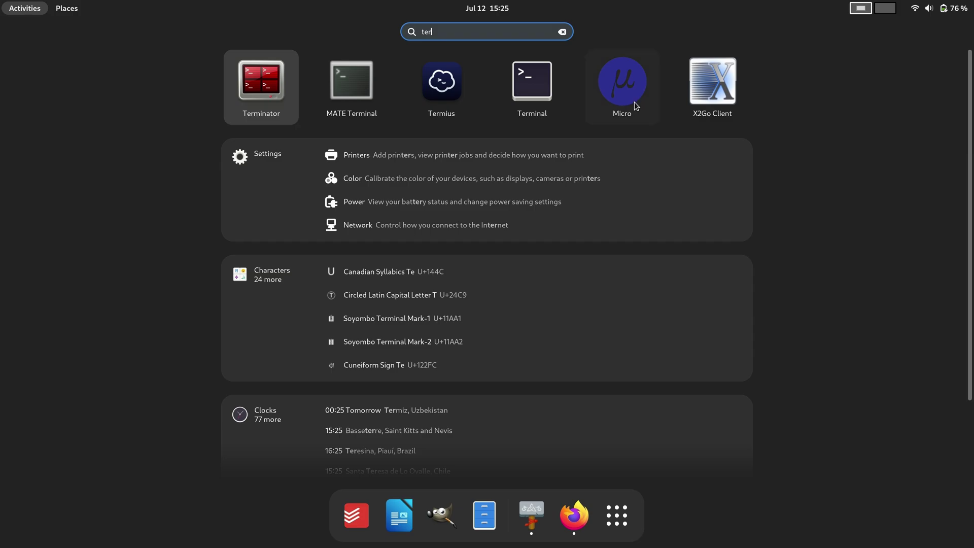
left_click(536, 99)
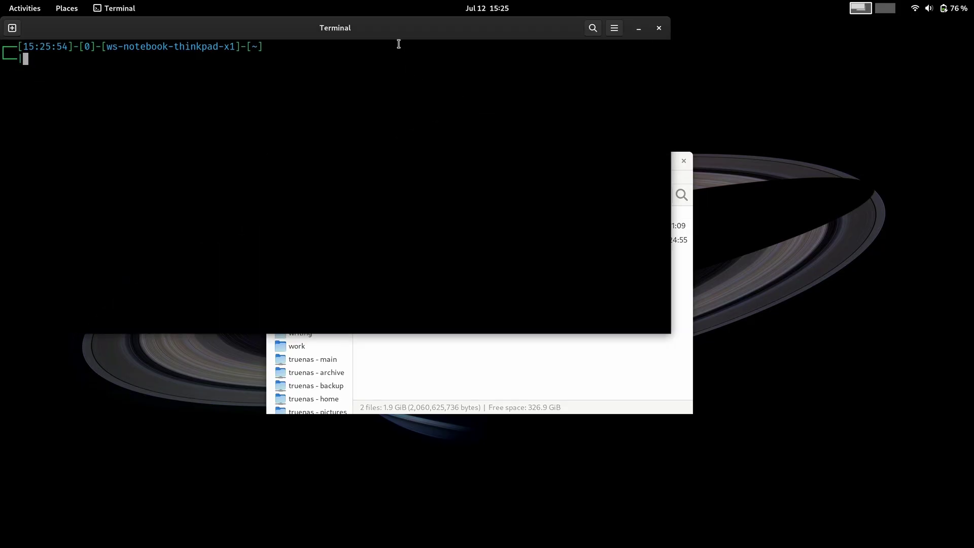
left_click_drag(396, 28, 539, 126)
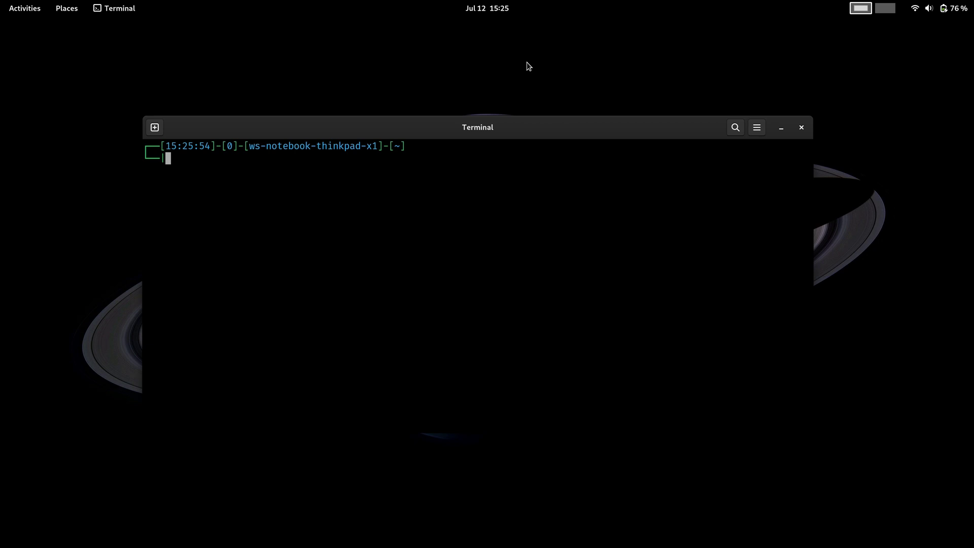
Install ./usbimager_1.0.10-amd64.deb from the downloads folder with sudo apt install, then exit
type("cd dow")
key("Tab")
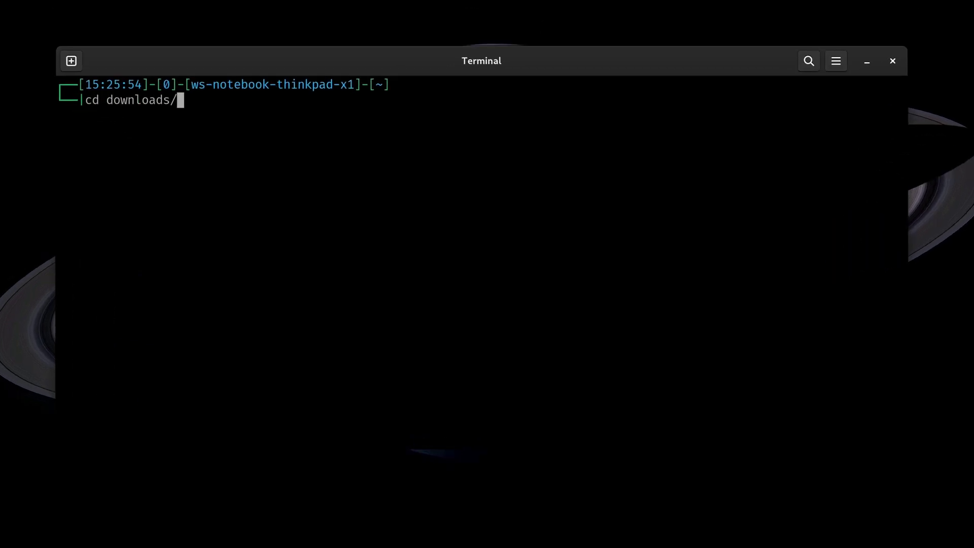
key("Return")
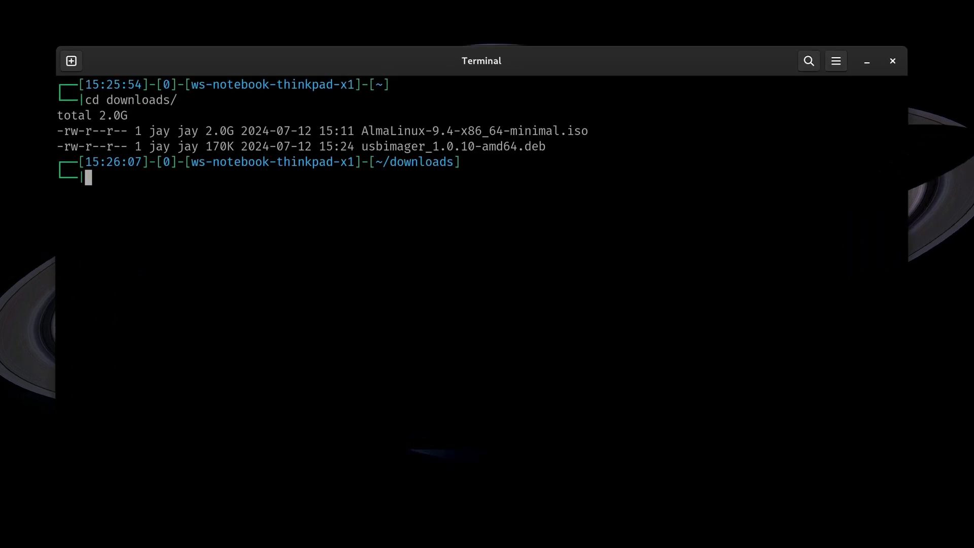
type("sudo apt instal")
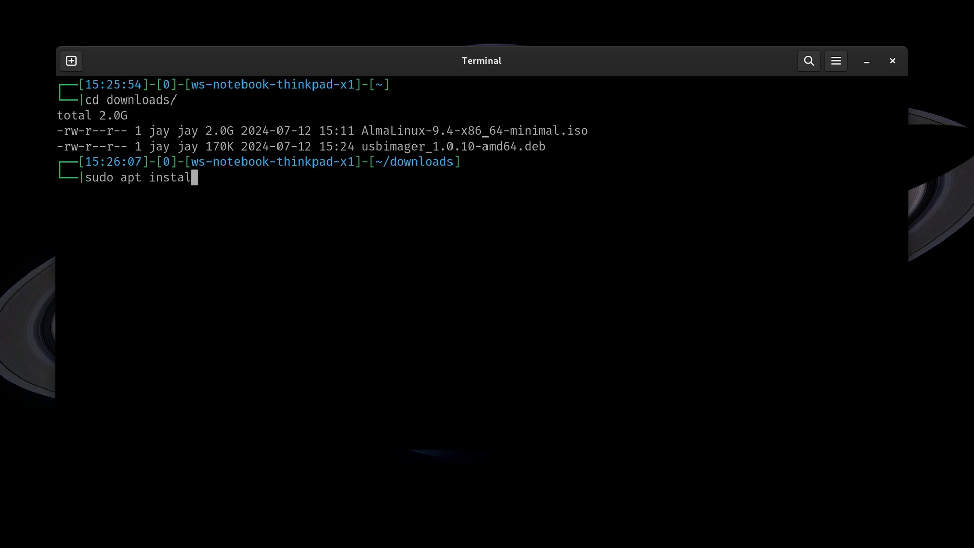
type("l ./usb")
key("Tab")
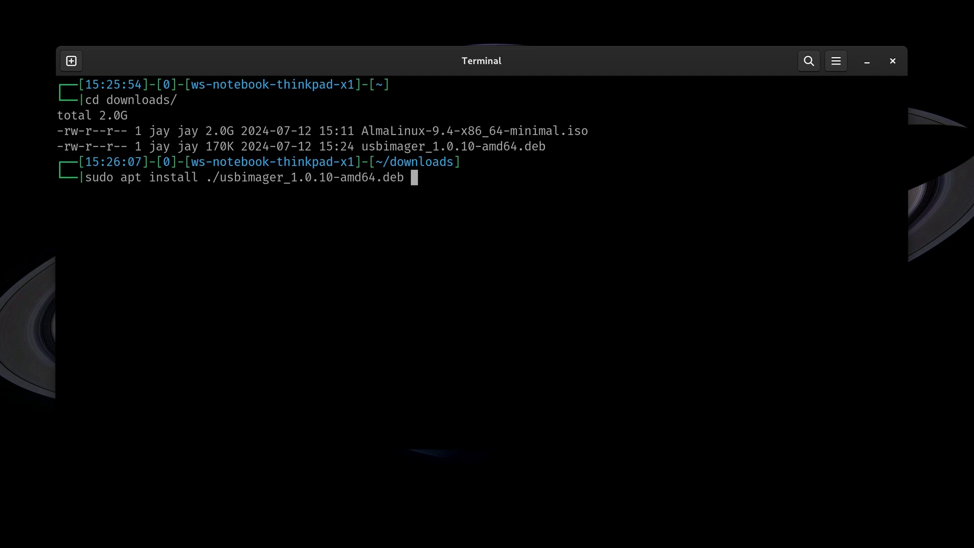
key("Return")
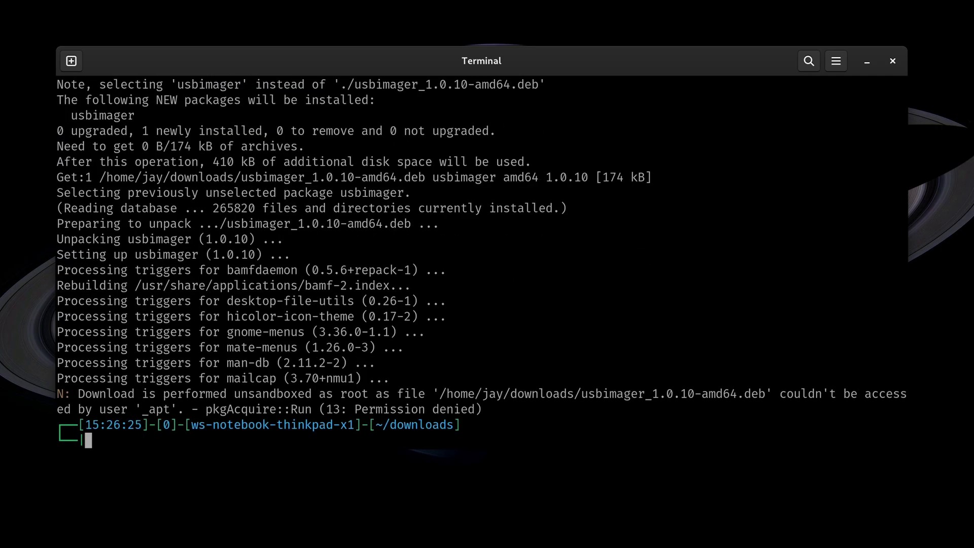
type("exit")
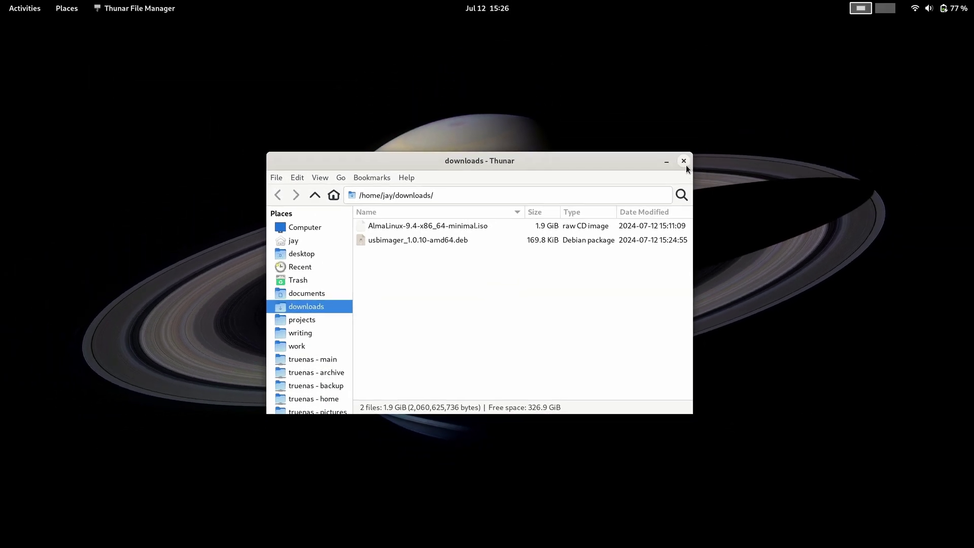
Close the downloads window and launch USBImager from the last Show Applications page
left_click(684, 161)
mouse_move(1, 1)
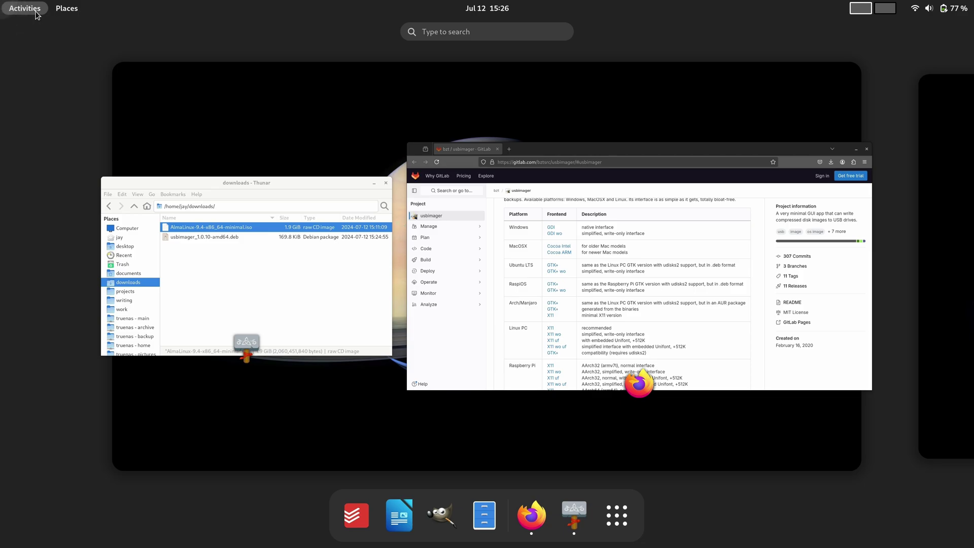
left_click(614, 511)
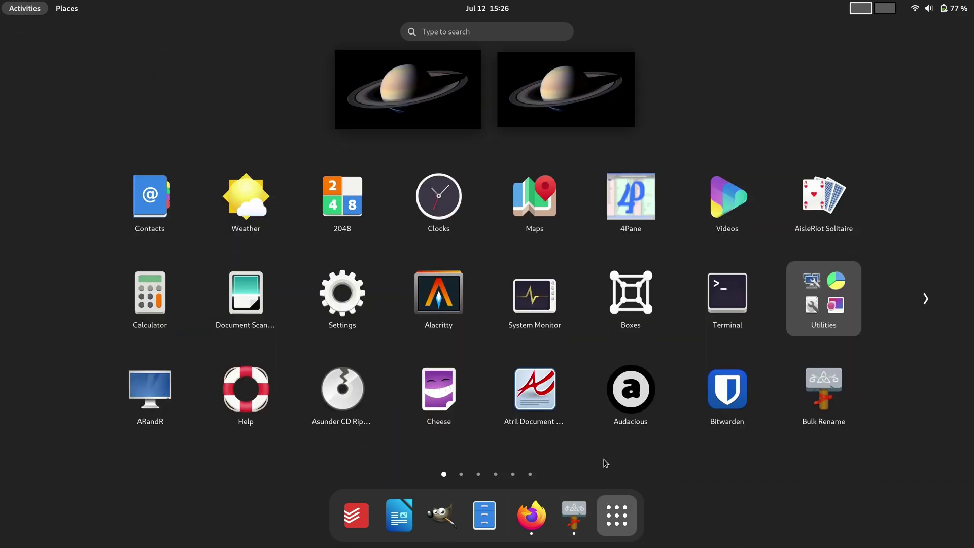
scroll(609, 462, "down", 4)
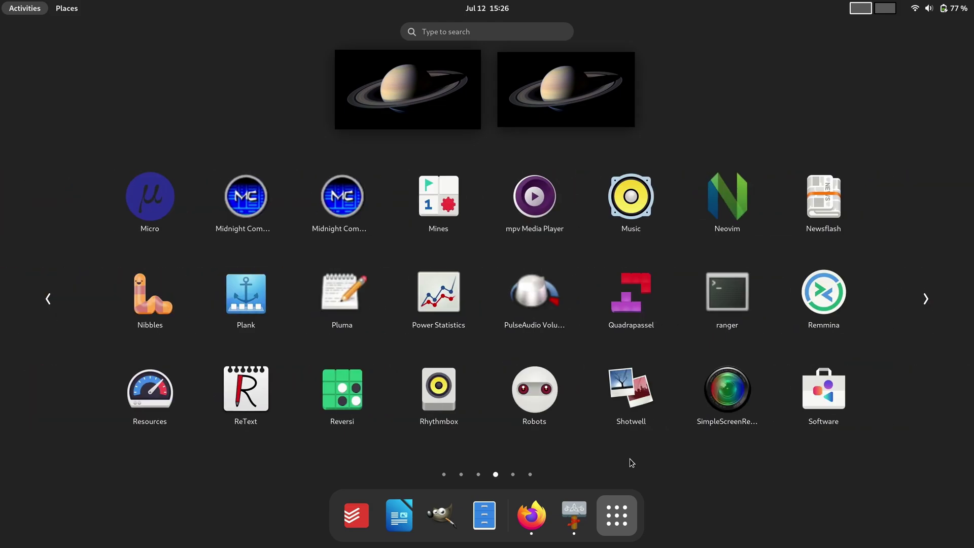
scroll(631, 462, "down", 1)
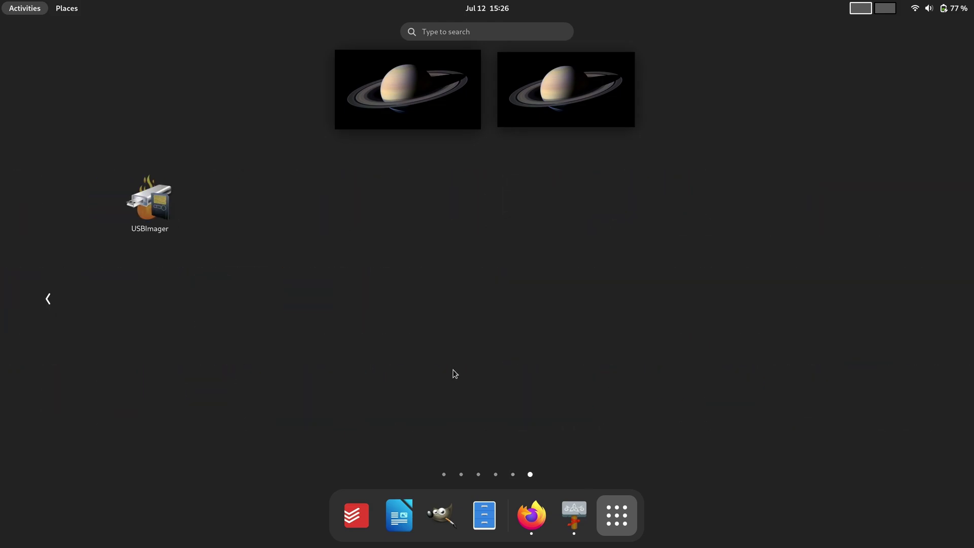
left_click(167, 218)
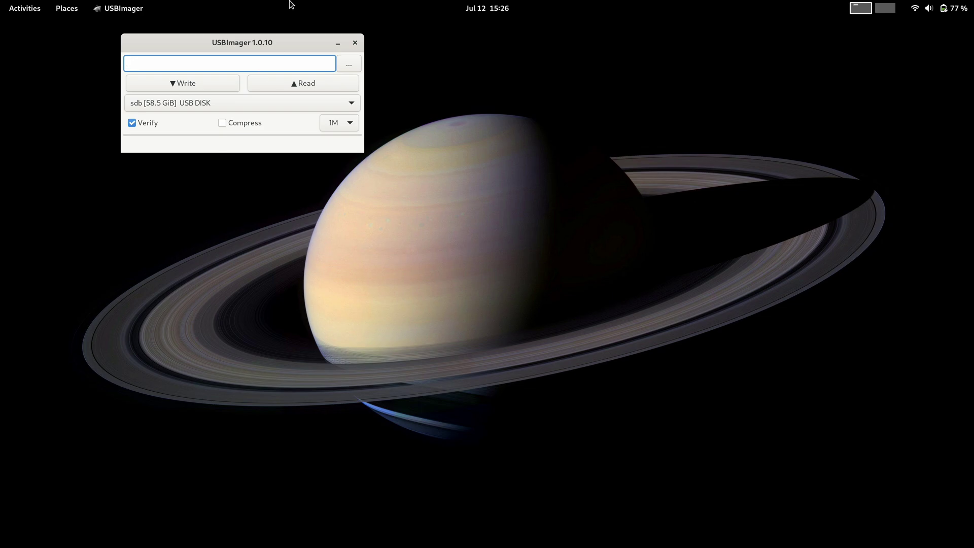
Load AlmaLinux-9.4-x86_64-minimal.iso from downloads as the image, keeping sdb 58.5 GiB USB DISK as target
left_click_drag(296, 47, 507, 216)
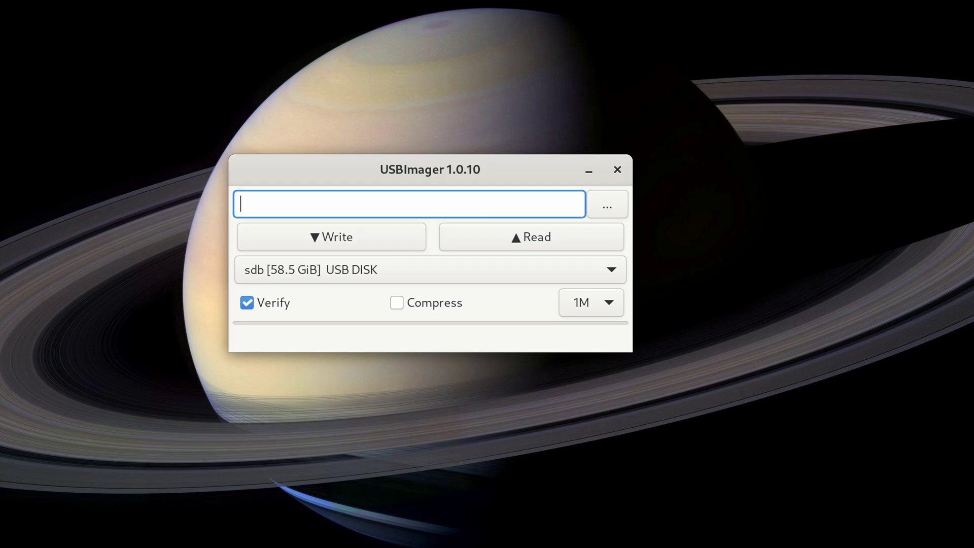
left_click(607, 195)
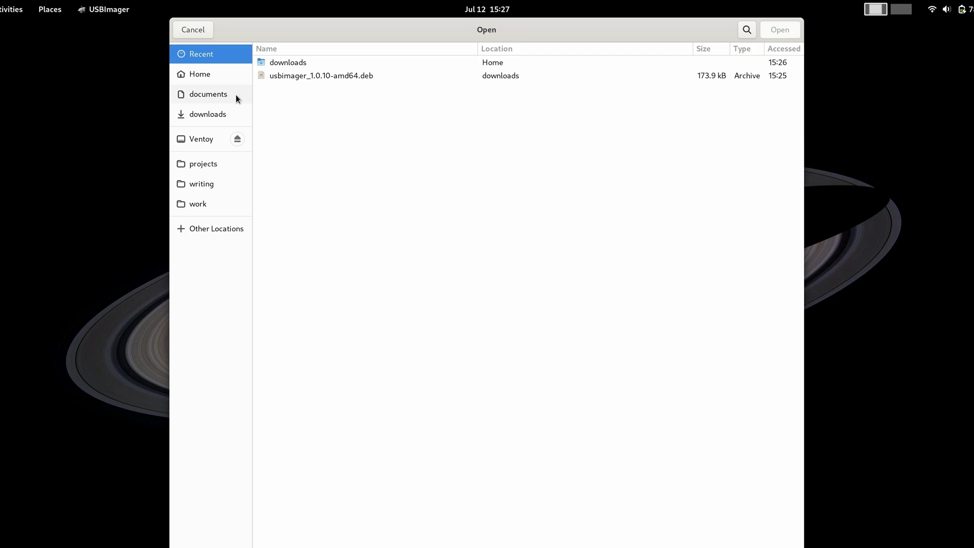
left_click(236, 115)
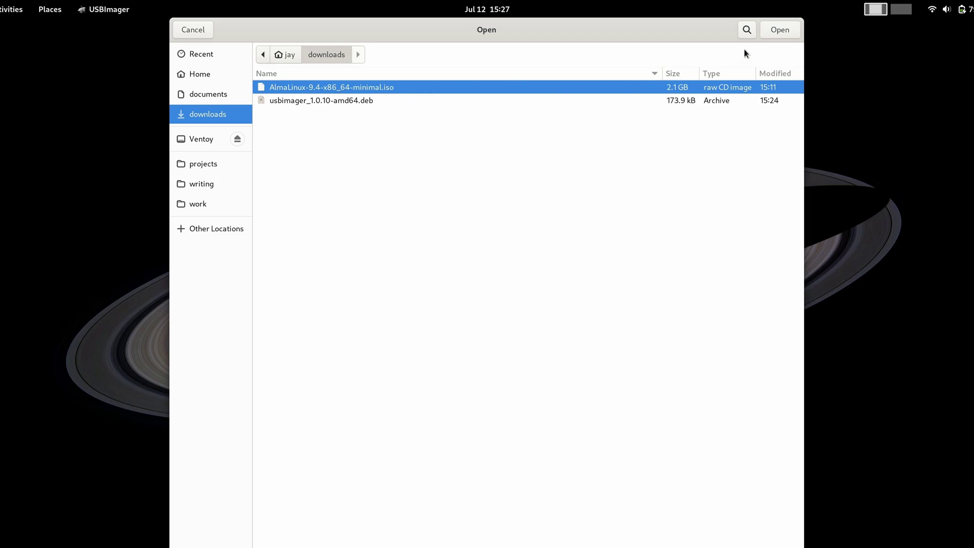
left_click(775, 32)
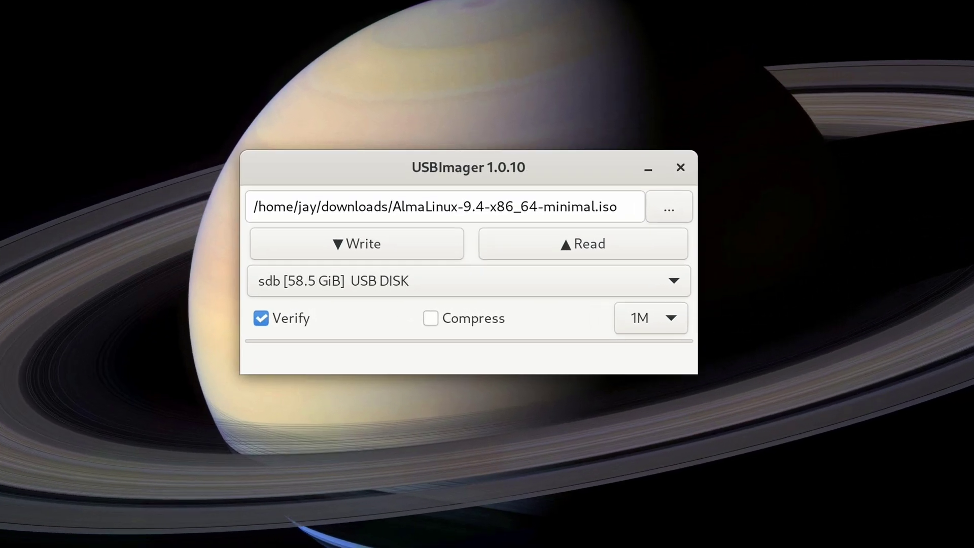
left_click(463, 288)
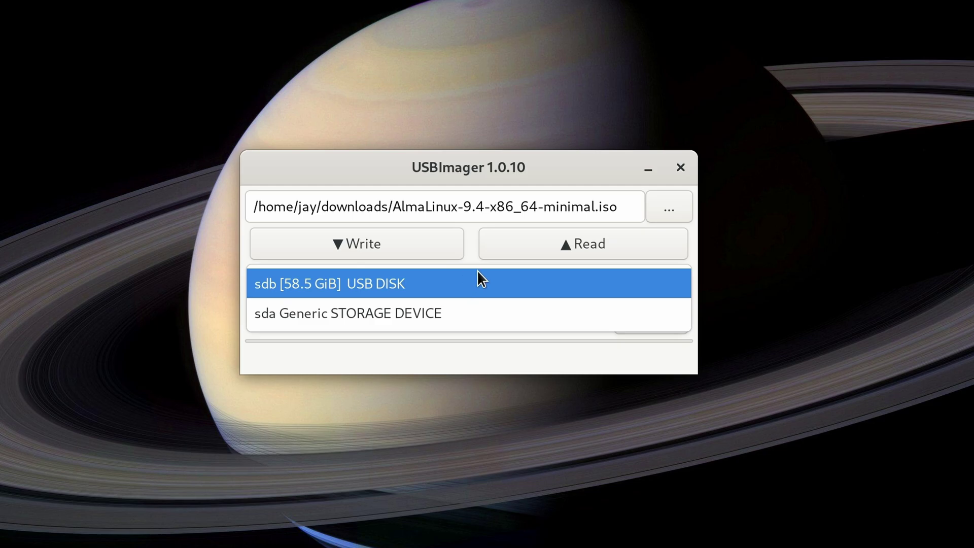
left_click(478, 279)
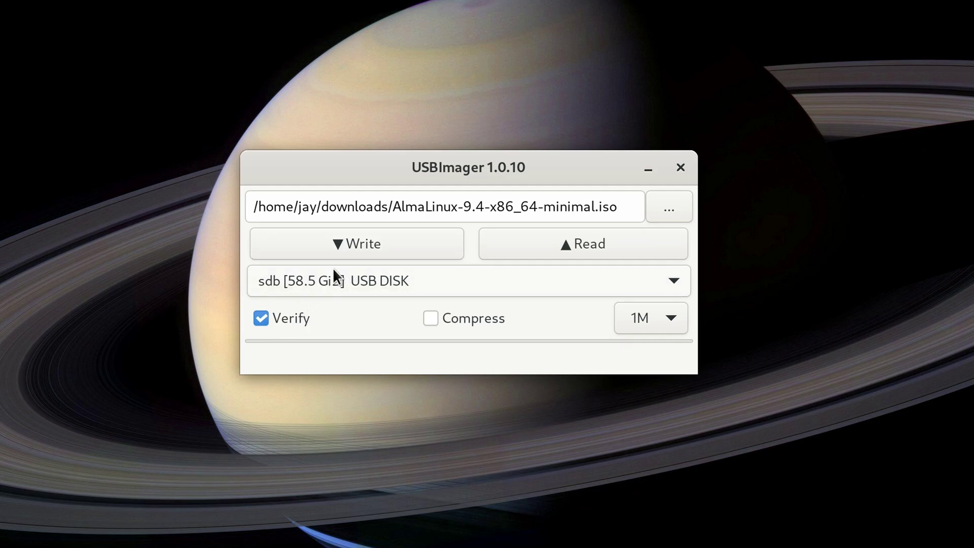
Write the image to the USB disk, authorising with the account password
left_click(339, 250)
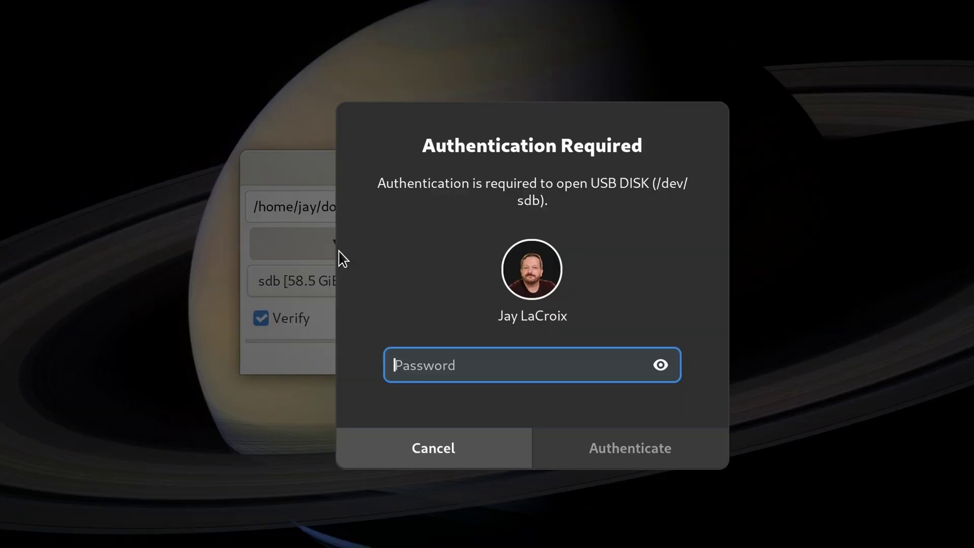
type("●●●●●●●●●●●●●●●●")
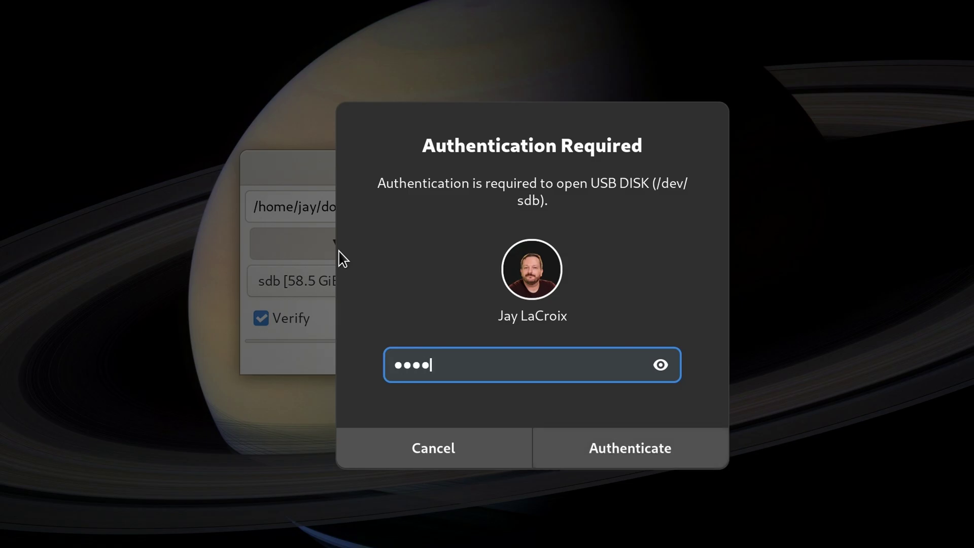
type("●●")
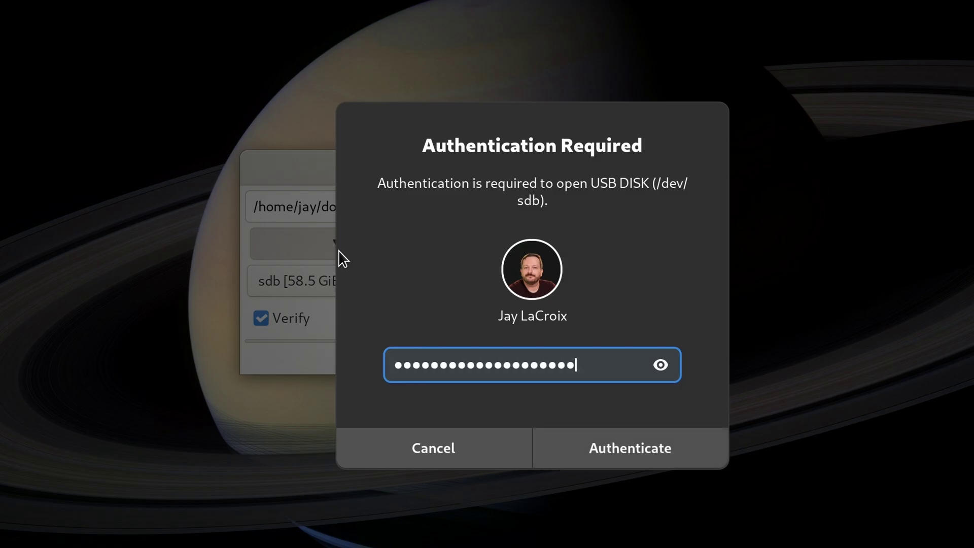
key("Return")
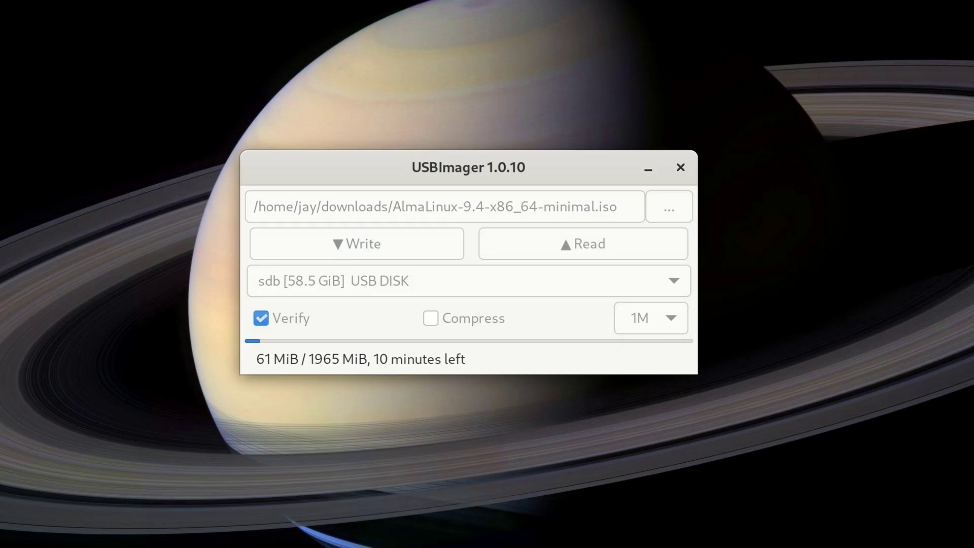